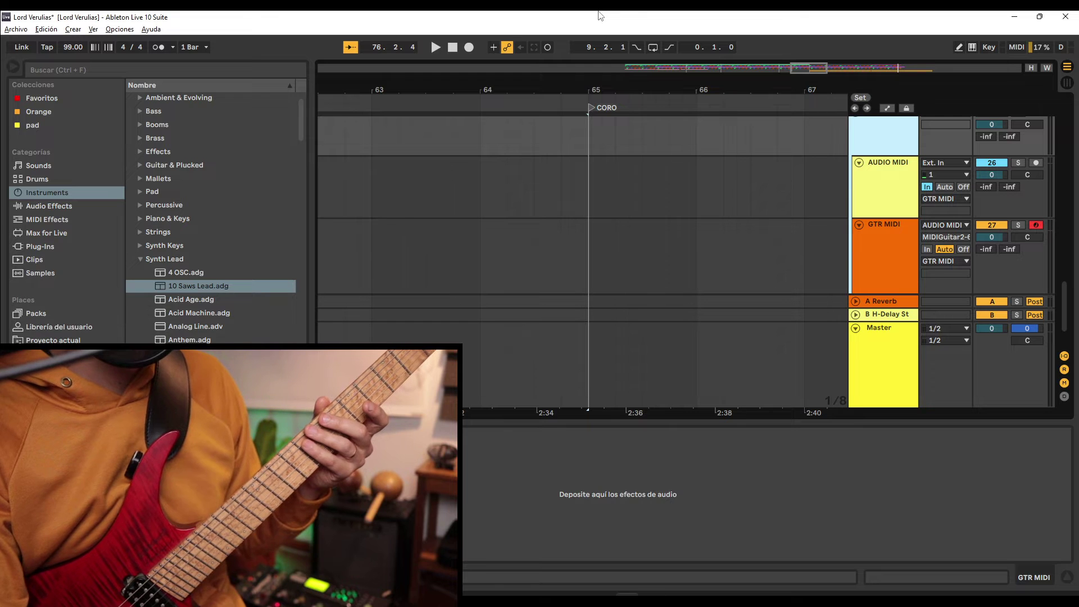
Record a single-note guitar take on the GTR MIDI track from the CORO marker at bar 65 to about bar 78.
{"action": "left_click", "coordinate": [470, 49]}
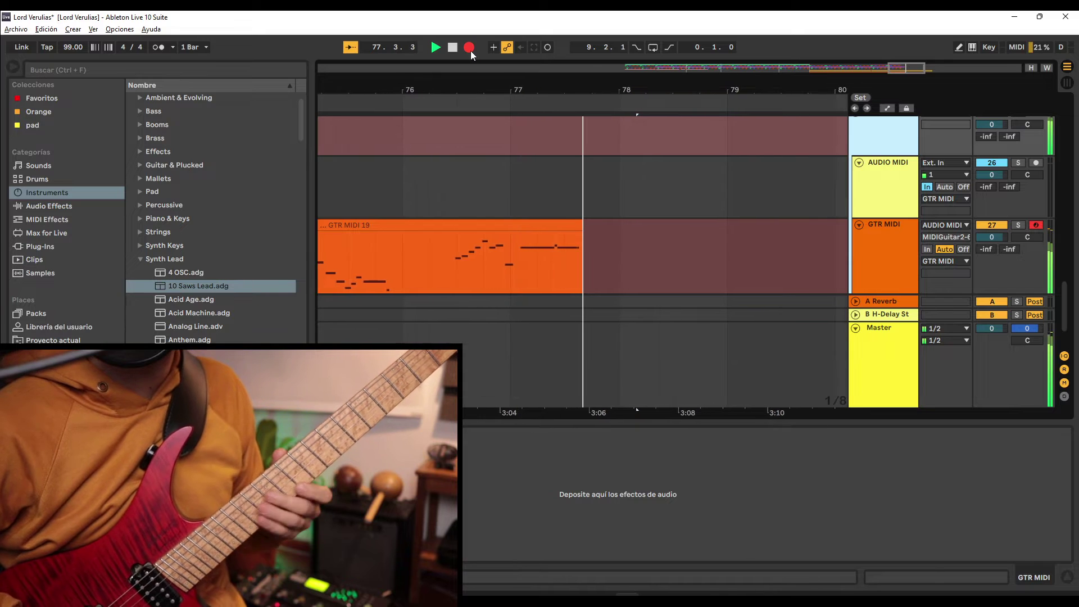
{"action": "key", "text": "space"}
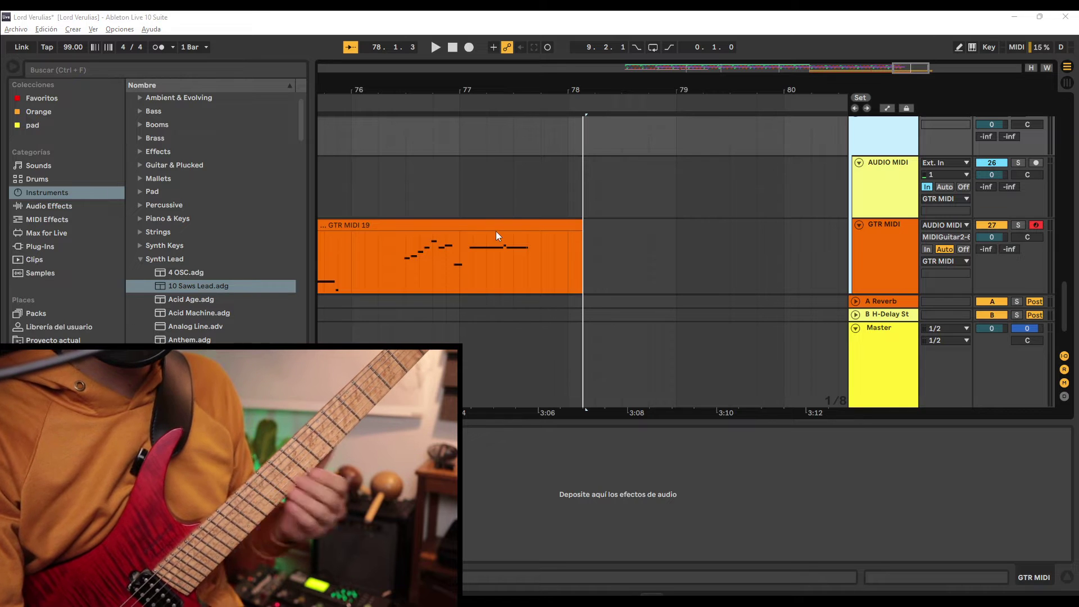
{"action": "key", "text": "minus"}
{"action": "key", "text": "minus"}
{"action": "key", "text": "minus"}
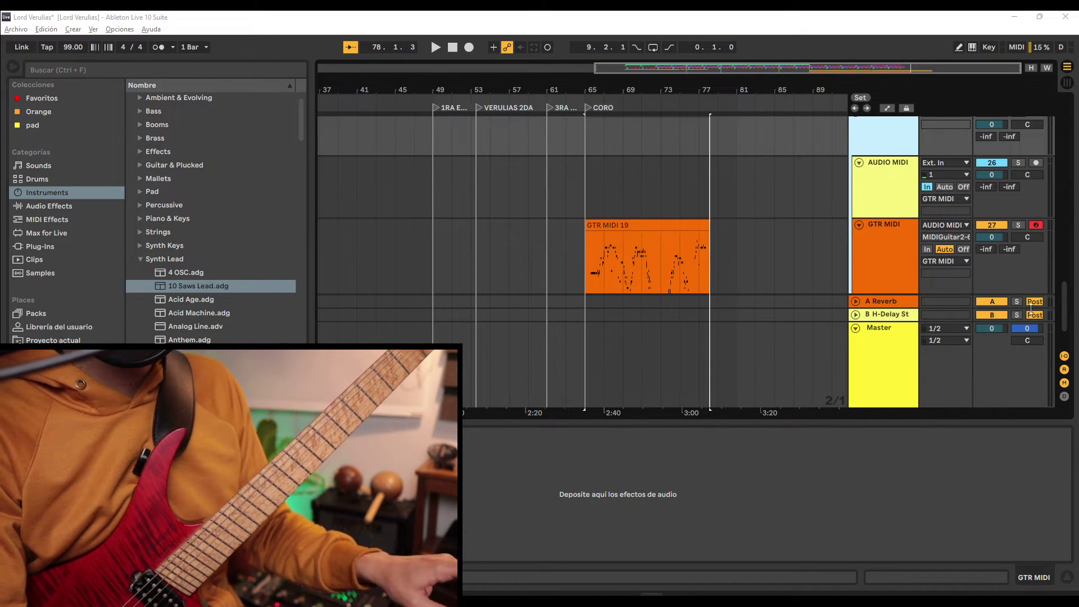
{"action": "key", "text": "plus"}
{"action": "key", "text": "plus"}
{"action": "key", "text": "plus"}
{"action": "key", "text": "plus"}
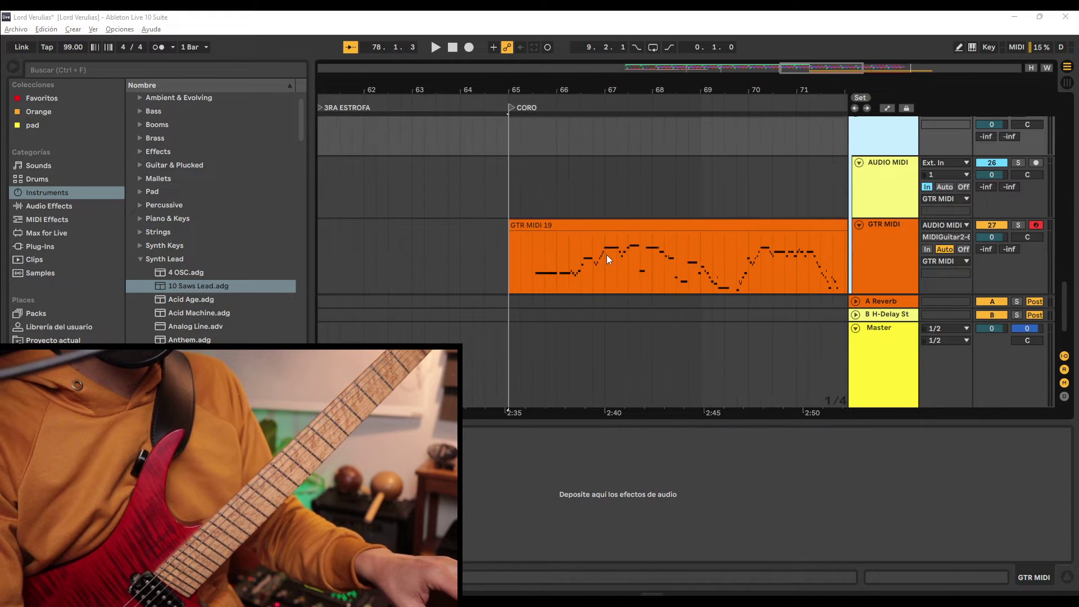
Inspect the recorded GTR MIDI clip's notes and the MIDI Guitar 2 settings on the AUDIO MIDI track.
{"action": "left_click_drag", "start_coordinate": [878, 218], "coordinate": [883, 180]}
{"action": "left_click", "coordinate": [502, 192]}
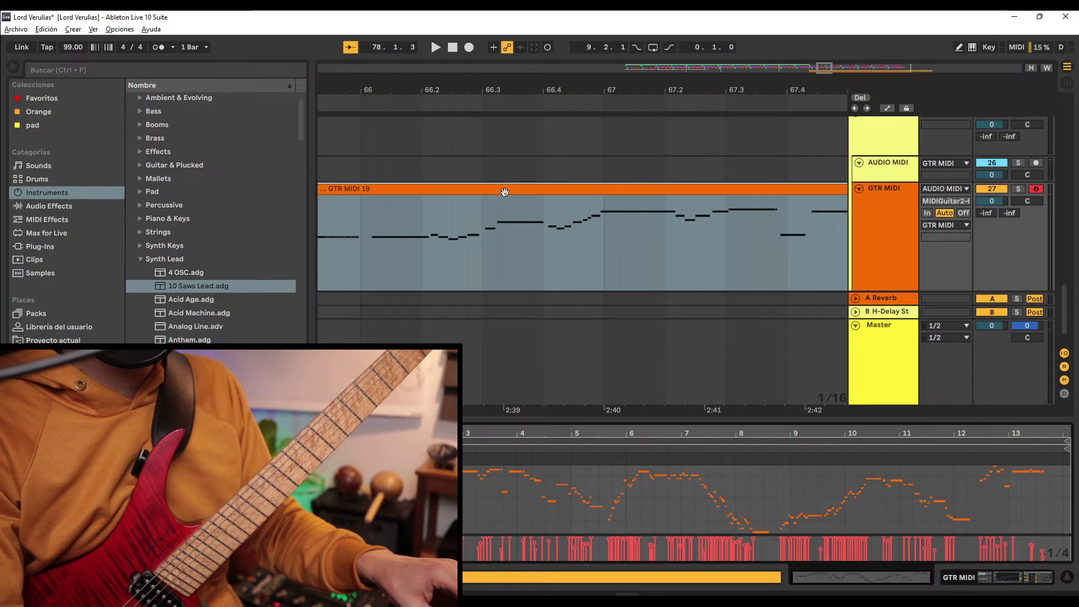
{"action": "left_click_drag", "start_coordinate": [586, 417], "coordinate": [590, 389]}
{"action": "left_click", "coordinate": [895, 167]}
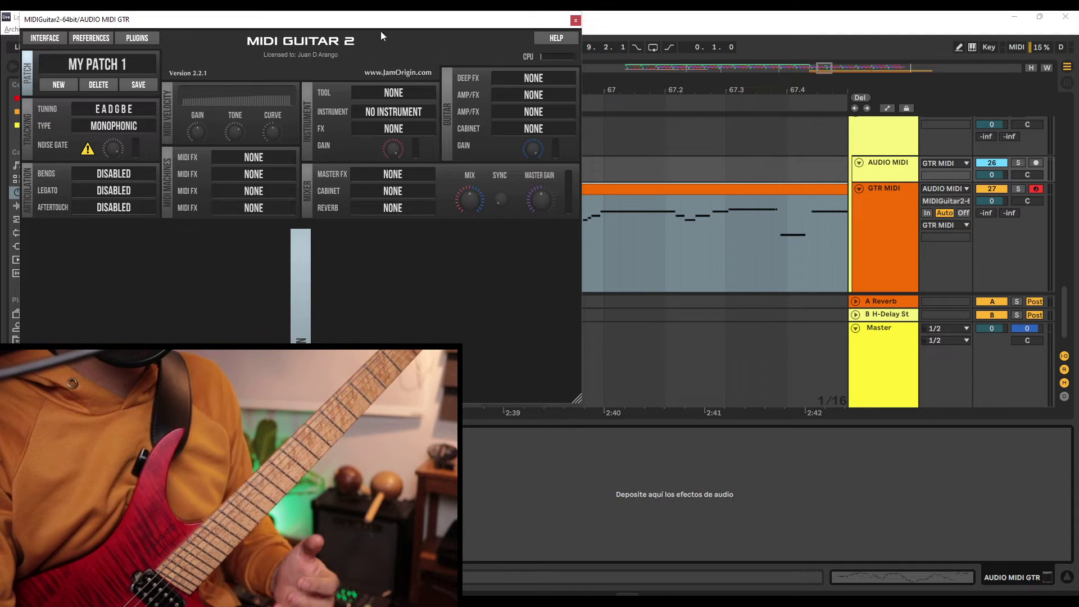
{"action": "left_click", "coordinate": [576, 21]}
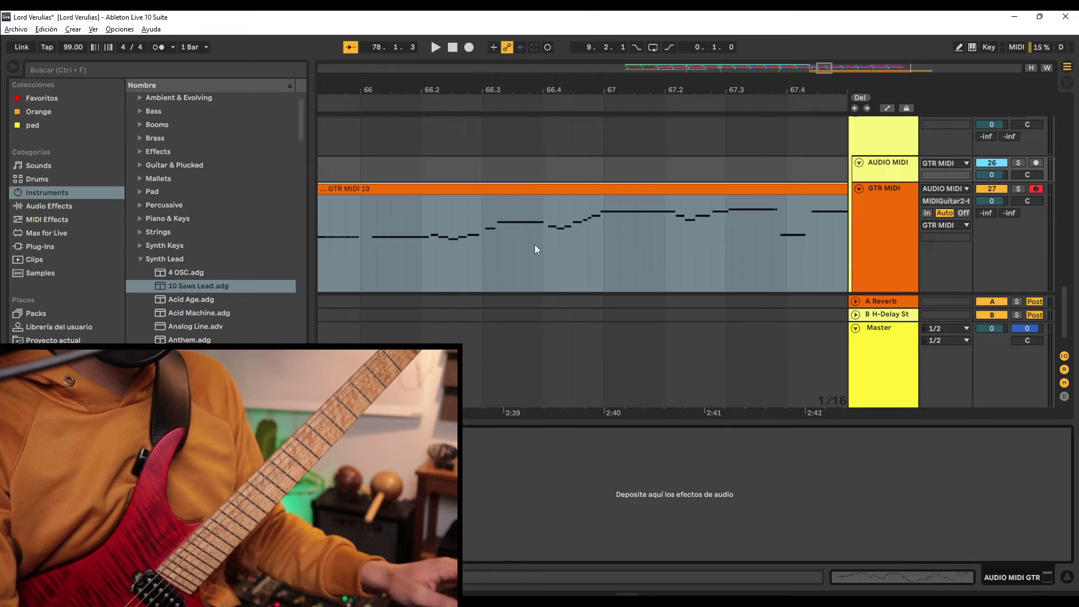
Open the recorded GTR MIDI clip in the note editor and enlarge the editor.
{"action": "key", "text": "minus"}
{"action": "key", "text": "minus"}
{"action": "key", "text": "minus"}
{"action": "key", "text": "minus"}
{"action": "key", "text": "minus"}
{"action": "double_click", "coordinate": [517, 194]}
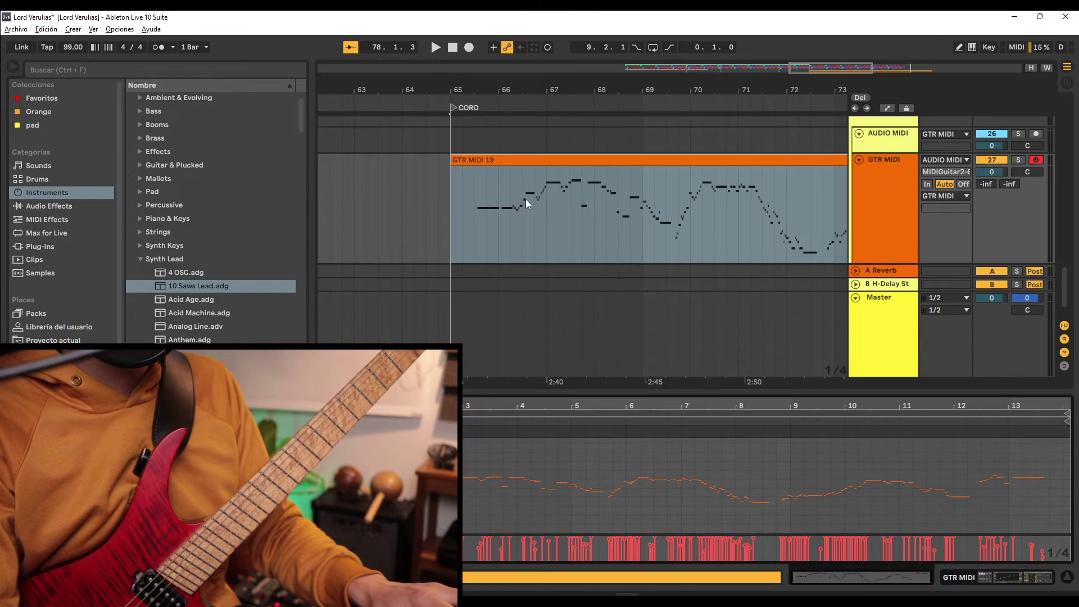
{"action": "left_click_drag", "start_coordinate": [568, 391], "coordinate": [591, 188]}
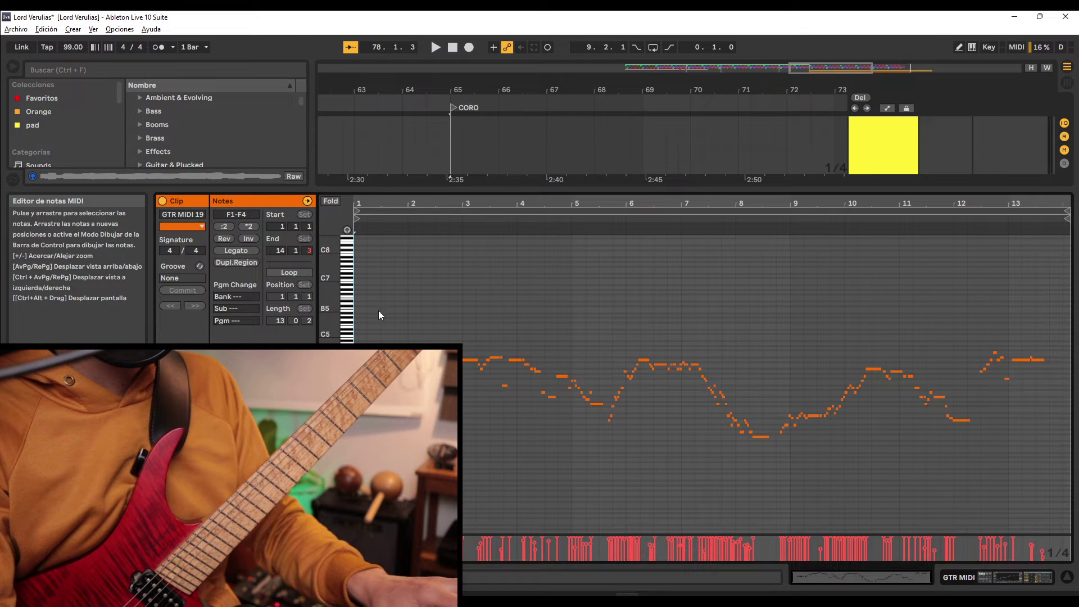
Play the take back from the CORO marker while examining its notes up close.
{"action": "left_click_drag", "start_coordinate": [336, 177], "coordinate": [469, 175]}
{"action": "key", "text": "space"}
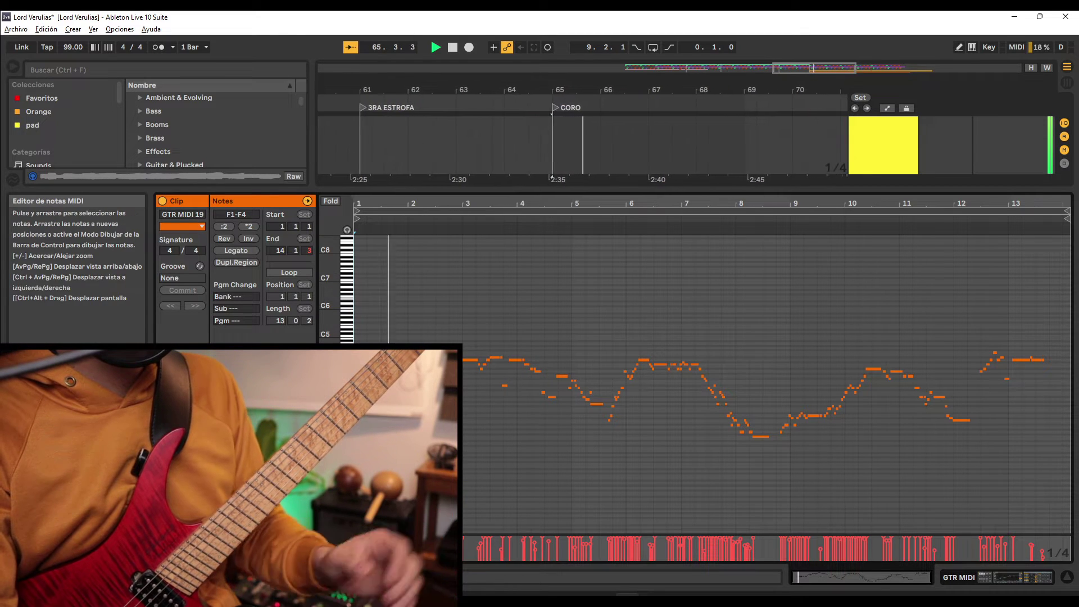
{"action": "key", "text": "plus"}
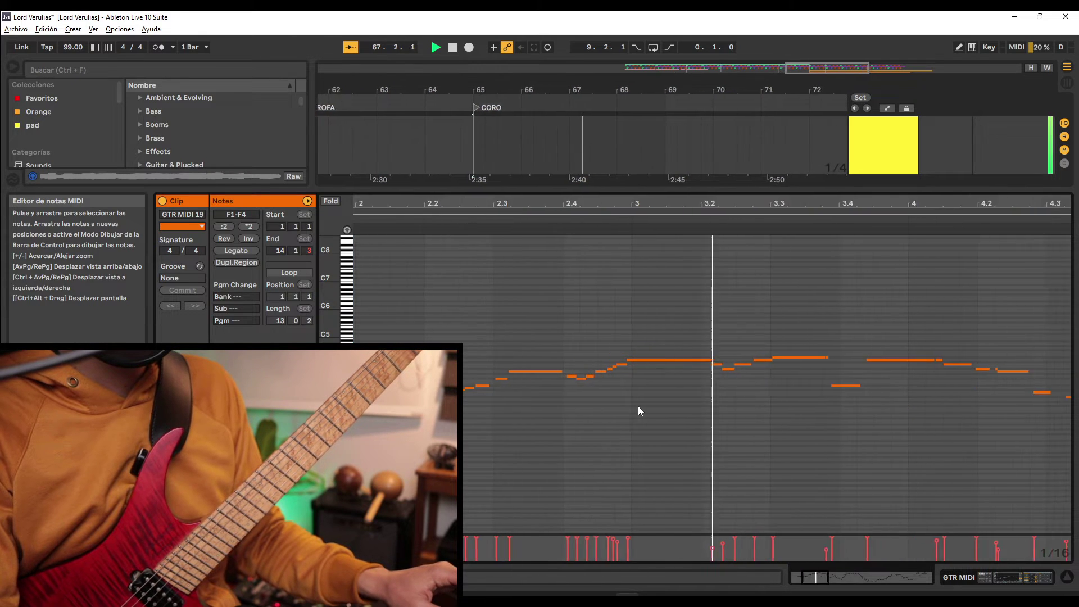
{"action": "key", "text": "minus"}
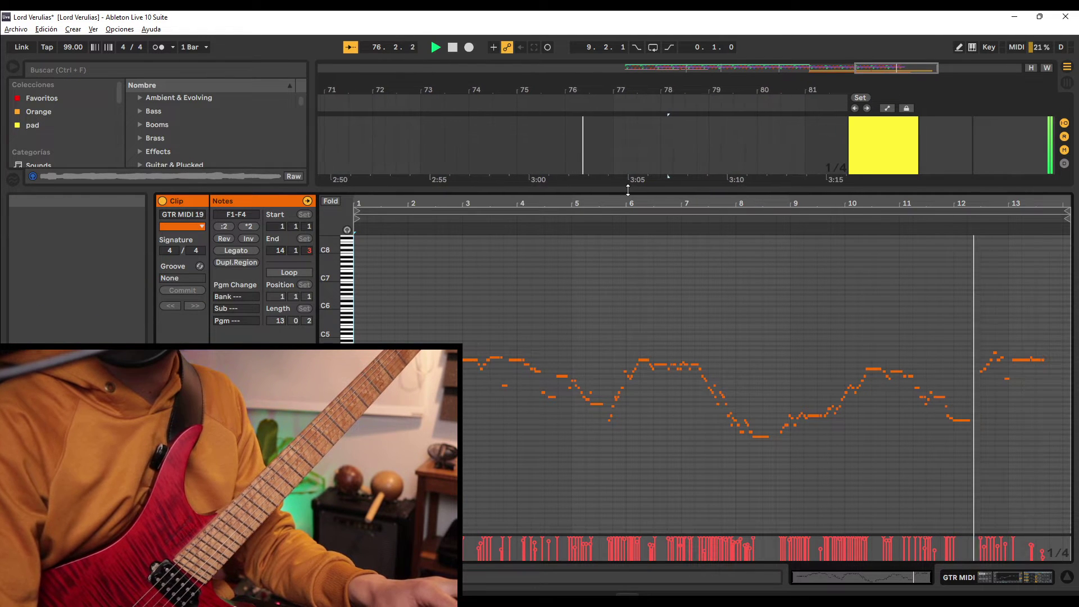
Shrink the note editor again and delete the recorded clip from the GTR MIDI track.
{"action": "left_click_drag", "start_coordinate": [628, 190], "coordinate": [632, 424]}
{"action": "scroll", "coordinate": [622, 189], "scroll_direction": "down", "scroll_amount": 2}
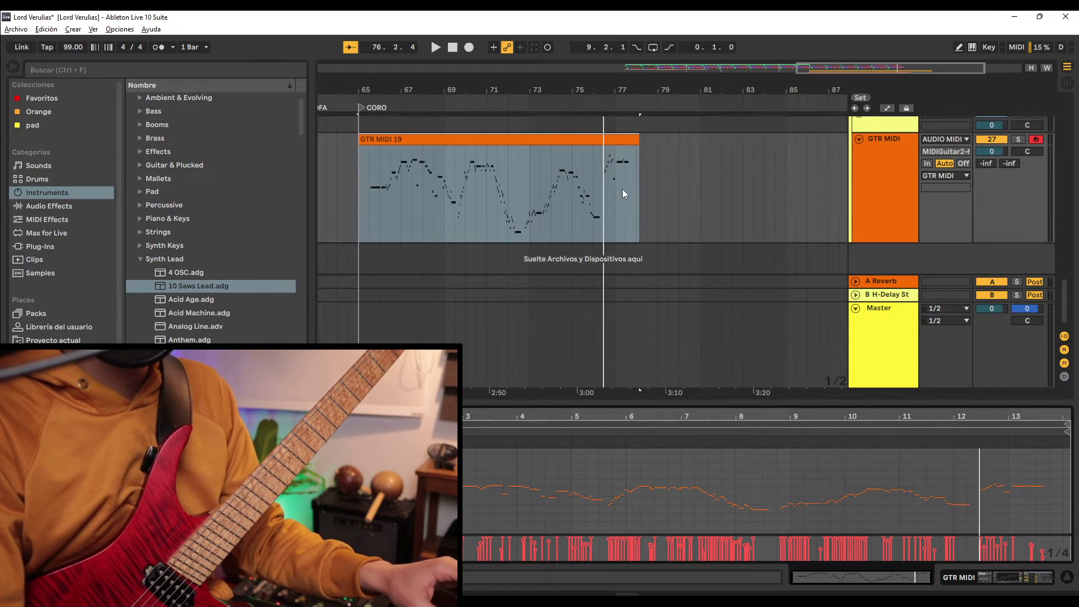
{"action": "left_click", "coordinate": [451, 137]}
{"action": "key", "text": "Delete"}
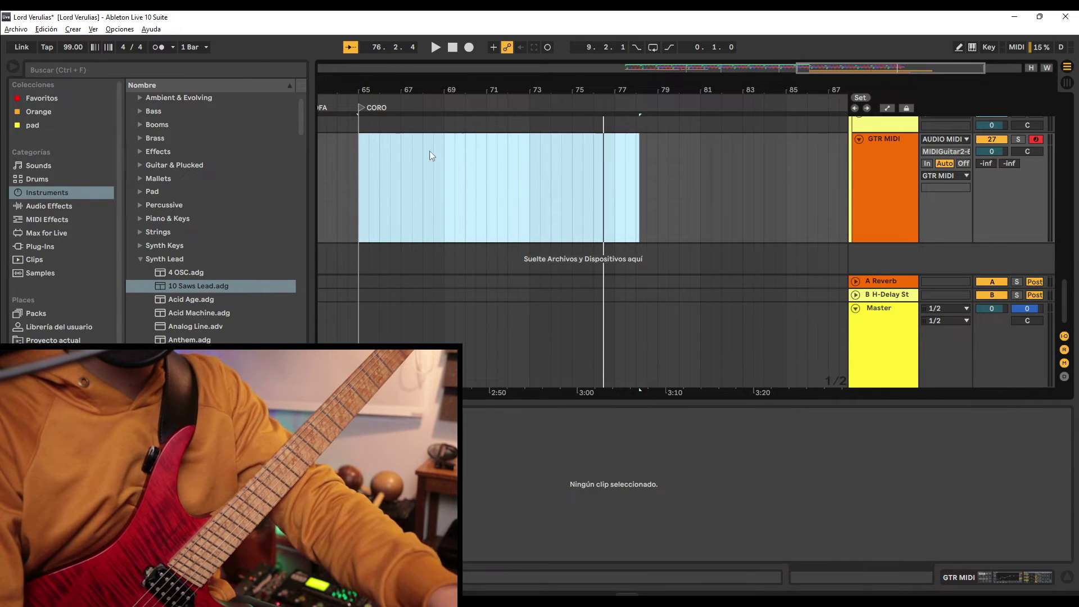
Record a new guitar take on the GTR MIDI track from the CORO marker at bar 65 to about bar 79.
{"action": "left_click", "coordinate": [363, 171]}
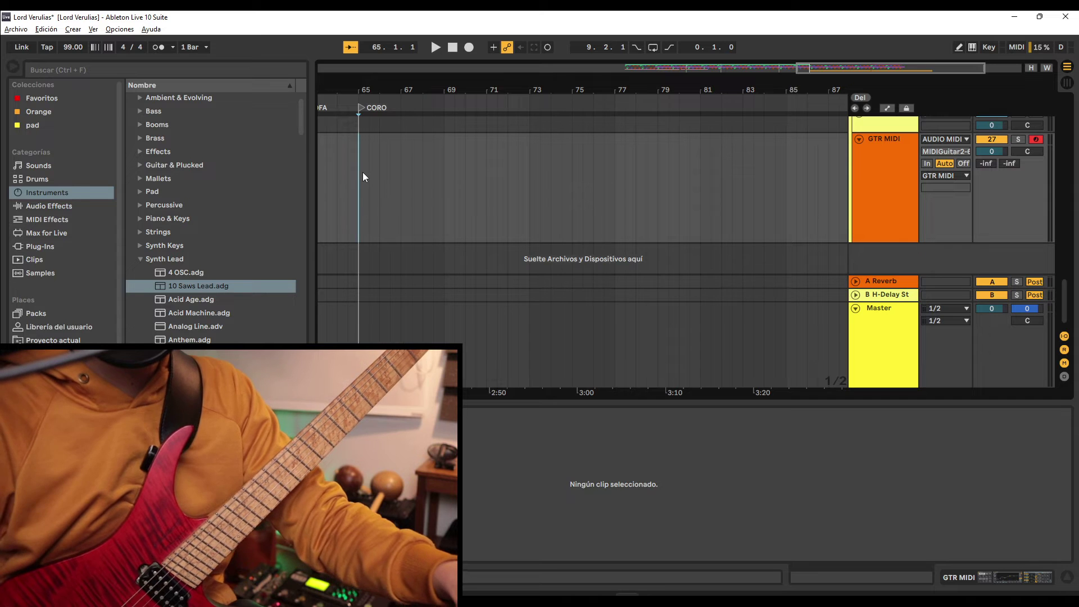
{"action": "key", "text": "F9"}
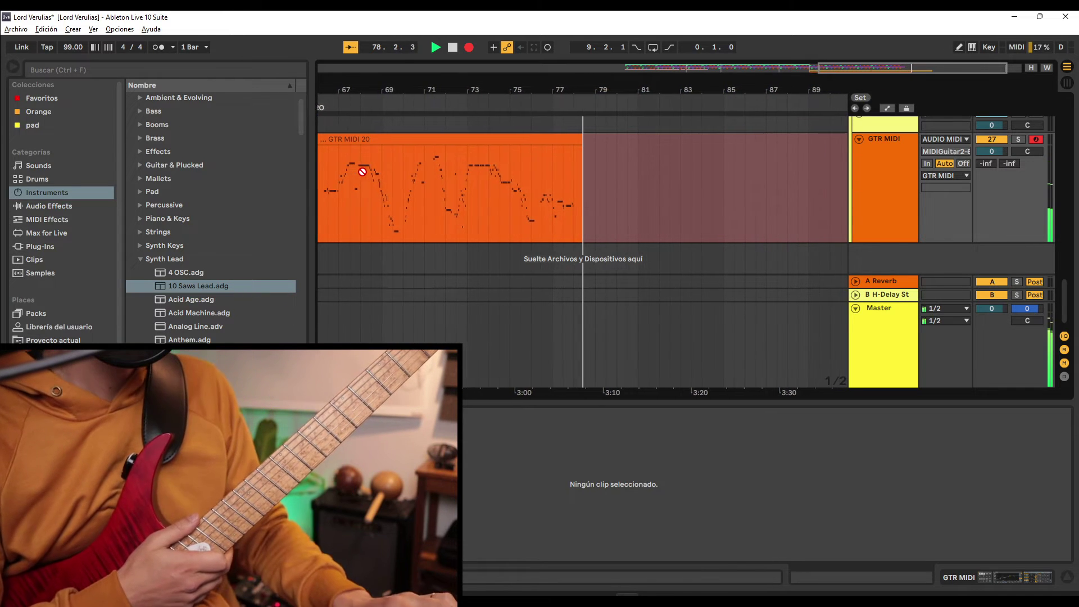
{"action": "key", "text": "space"}
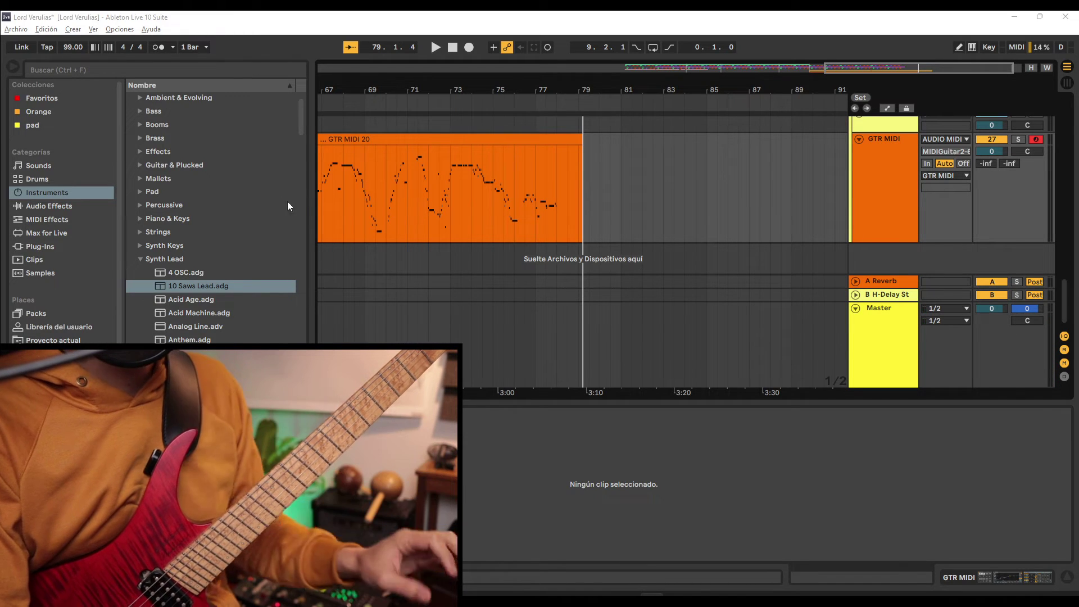
{"action": "key", "text": "minus"}
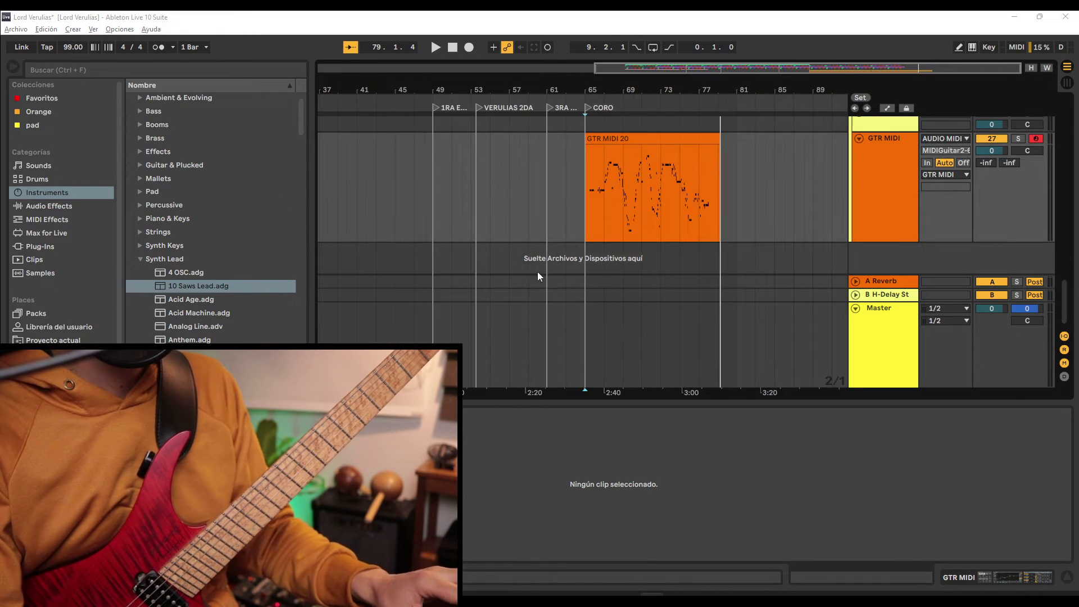
Play the new take back from the CORO marker and examine its notes in the enlarged editor.
{"action": "left_click", "coordinate": [586, 240]}
{"action": "key", "text": "space"}
{"action": "key", "text": "plus"}
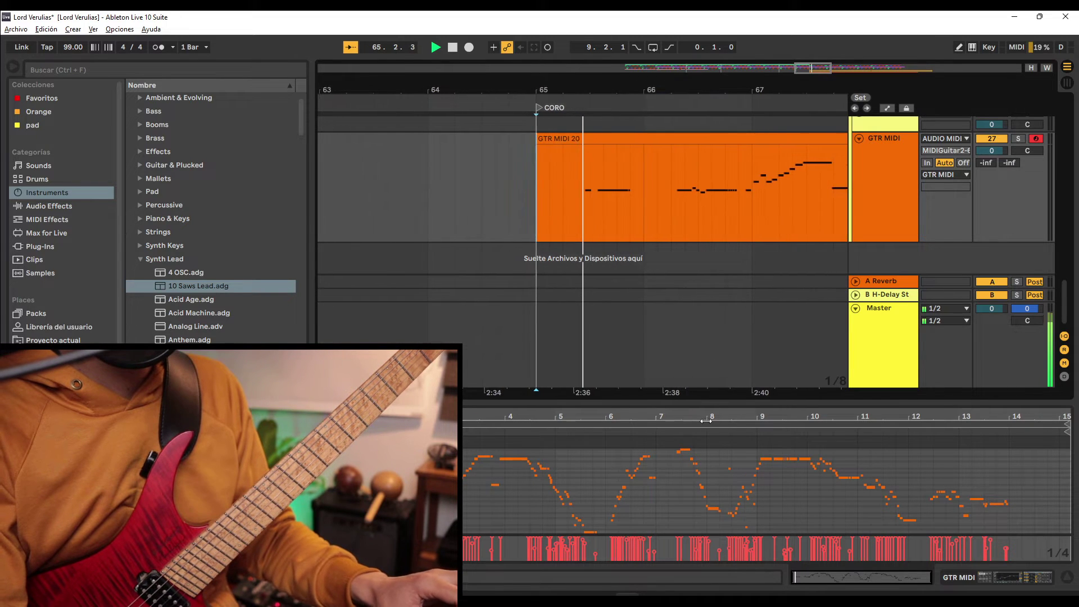
{"action": "left_click_drag", "start_coordinate": [705, 404], "coordinate": [707, 161]}
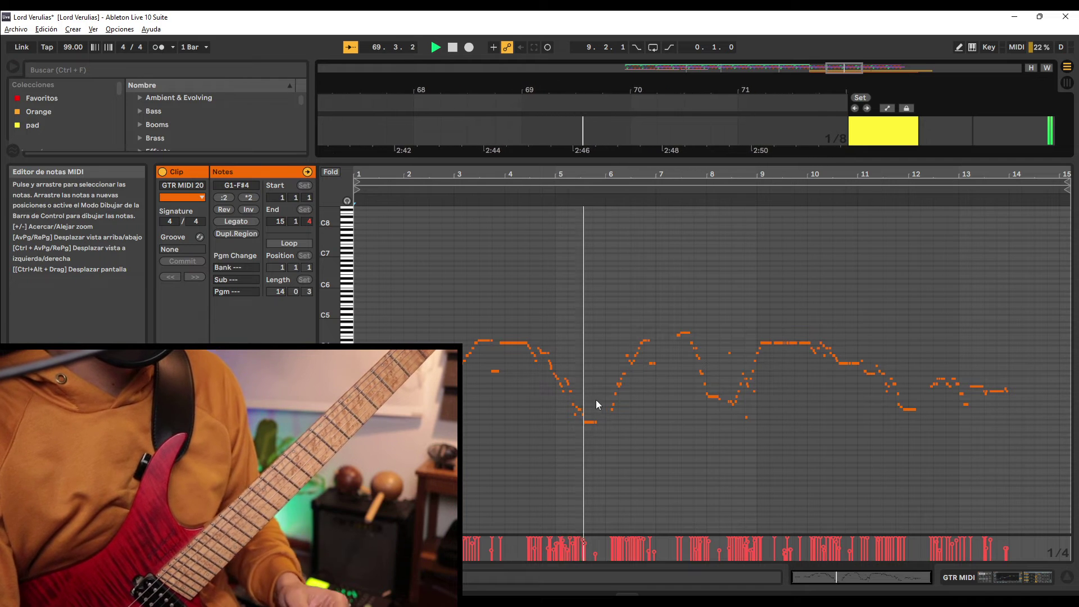
{"action": "scroll", "coordinate": [582, 416], "scroll_direction": "up", "scroll_amount": 5}
{"action": "scroll", "coordinate": [612, 420], "scroll_direction": "down", "scroll_amount": 3}
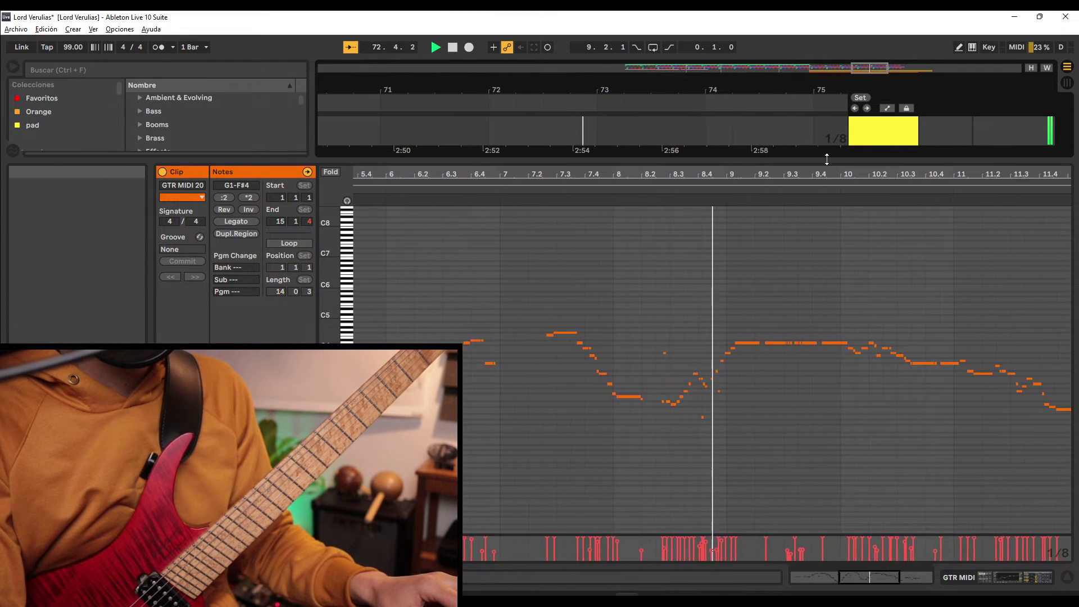
Enlarge the clip's velocity lane to examine the note velocities, and stop playback.
{"action": "left_click_drag", "start_coordinate": [826, 159], "coordinate": [825, 195]}
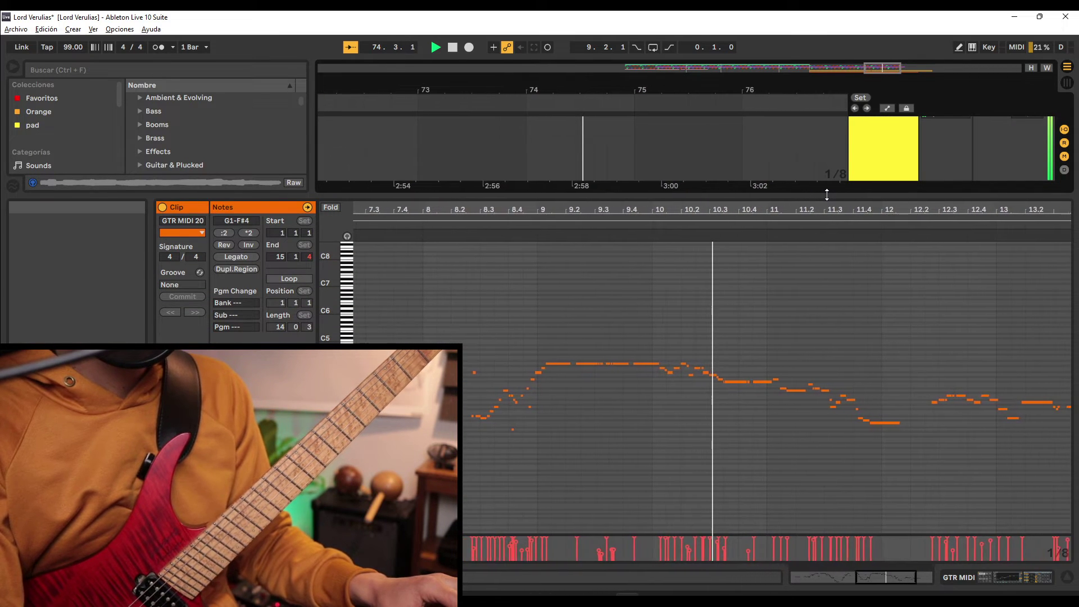
{"action": "left_click_drag", "start_coordinate": [826, 194], "coordinate": [826, 206]}
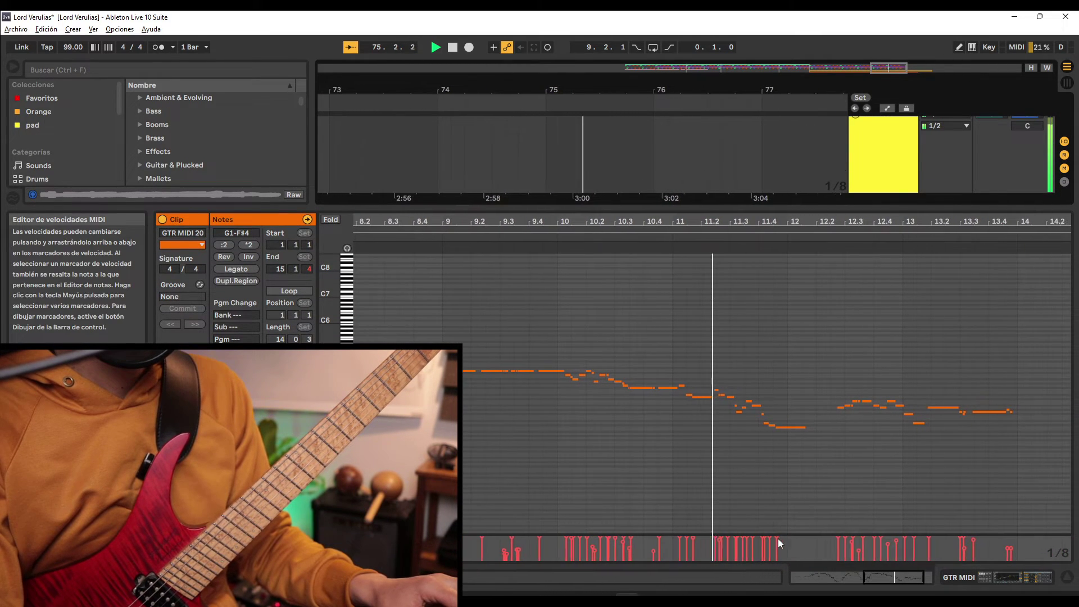
{"action": "left_click_drag", "start_coordinate": [779, 533], "coordinate": [747, 421]}
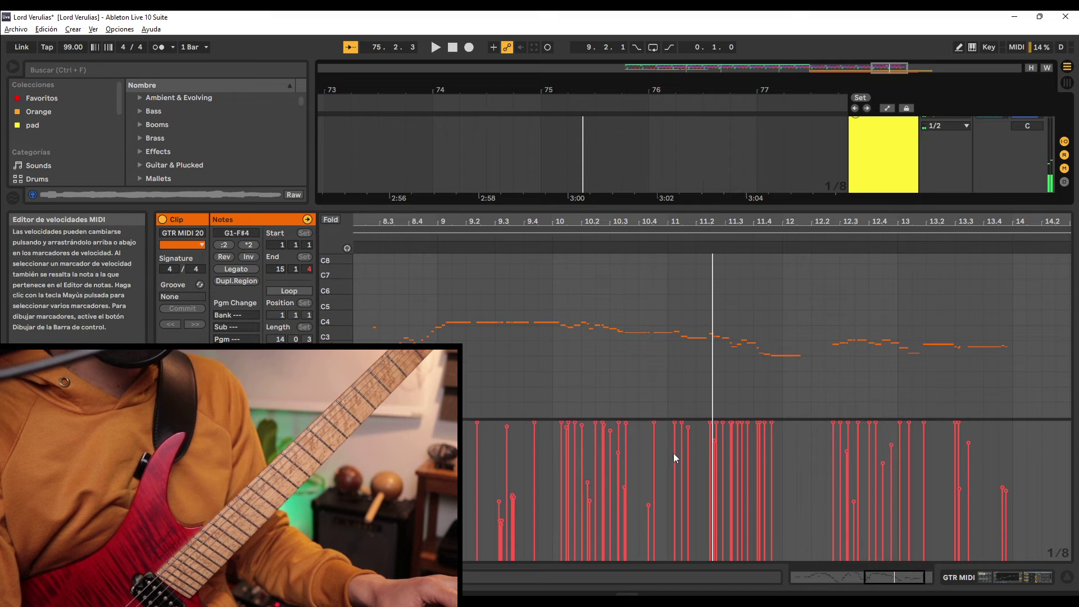
{"action": "key", "text": "space"}
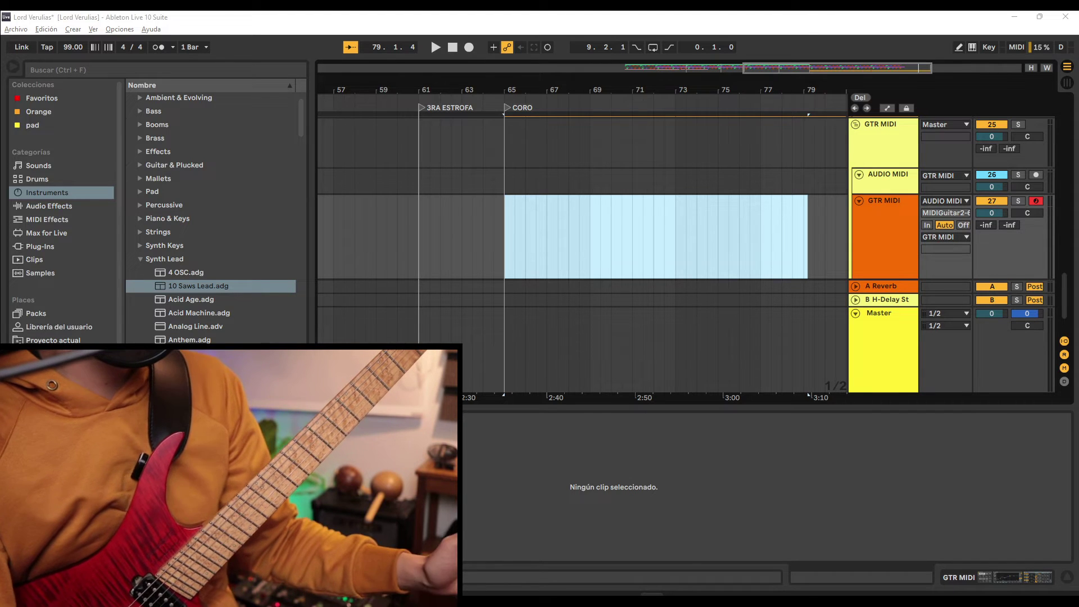
Load the polyphonic MY PATCH 2 in the MIDI Guitar 2 plug-in on the AUDIO MIDI track.
{"action": "left_click", "coordinate": [879, 150]}
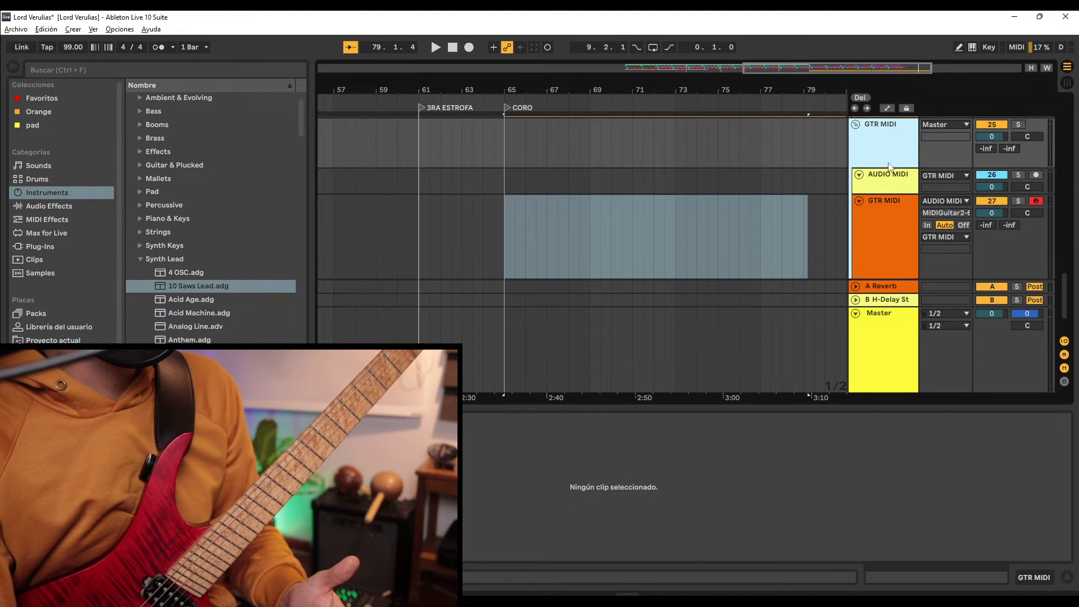
{"action": "left_click", "coordinate": [889, 184]}
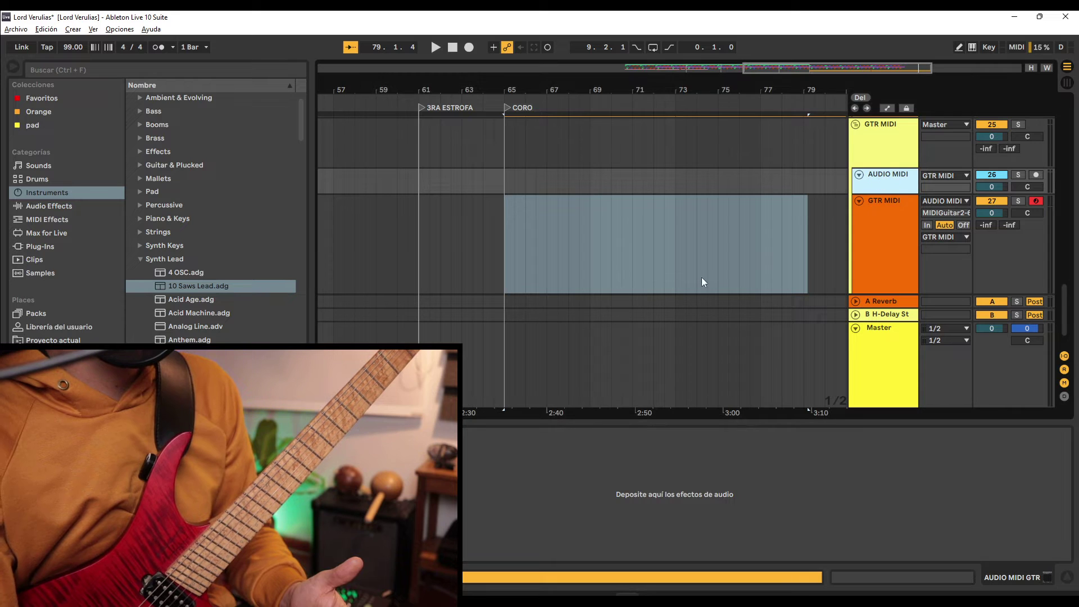
{"action": "key", "text": "ctrl+alt+p"}
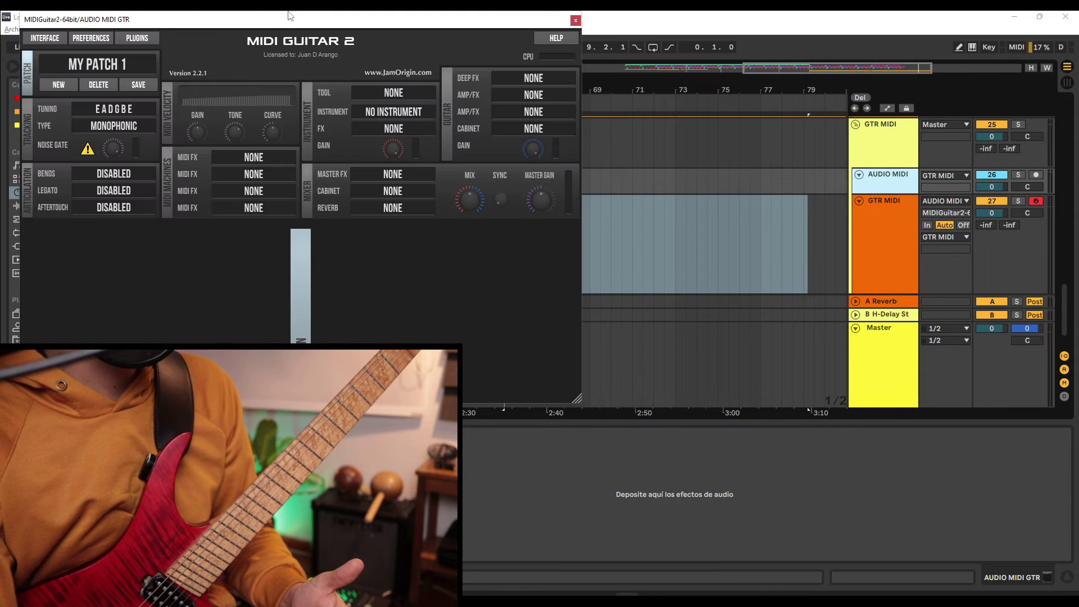
{"action": "left_click_drag", "start_coordinate": [577, 400], "coordinate": [797, 544]}
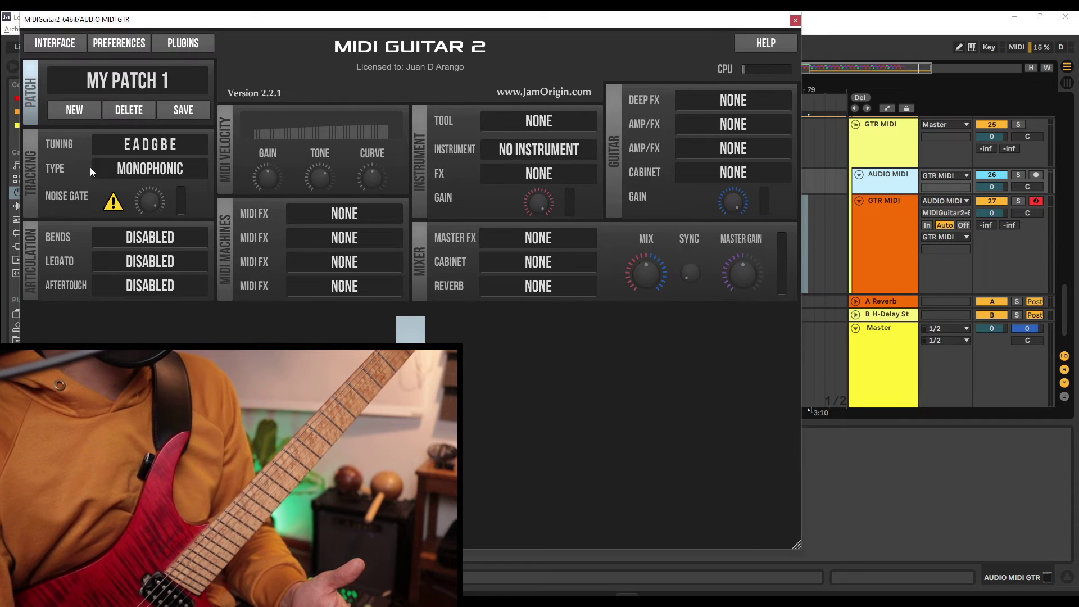
{"action": "left_click", "coordinate": [160, 92]}
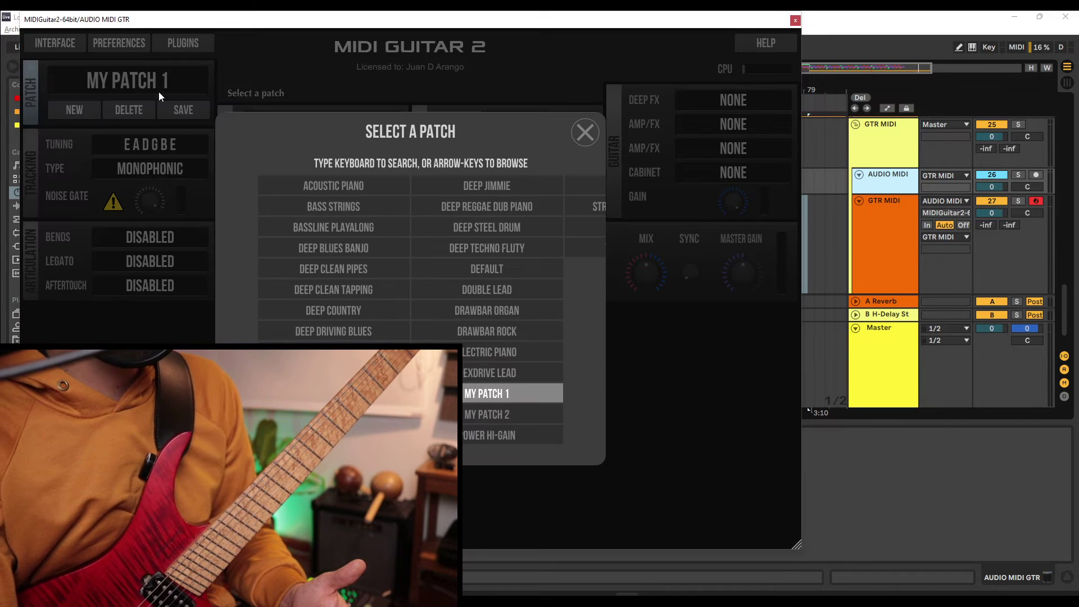
{"action": "left_click", "coordinate": [490, 413]}
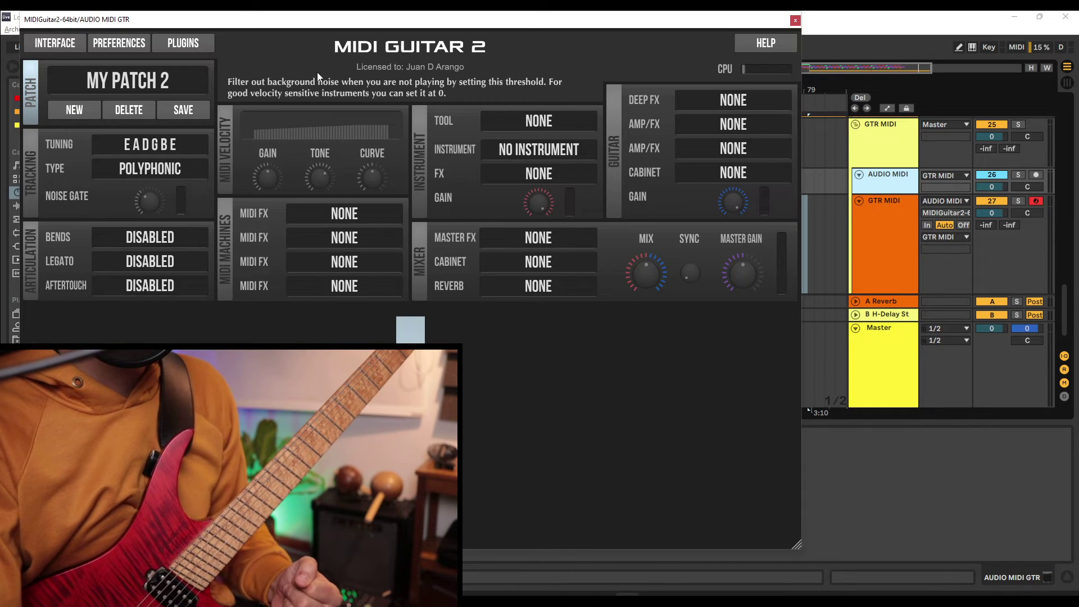
{"action": "left_click", "coordinate": [795, 22]}
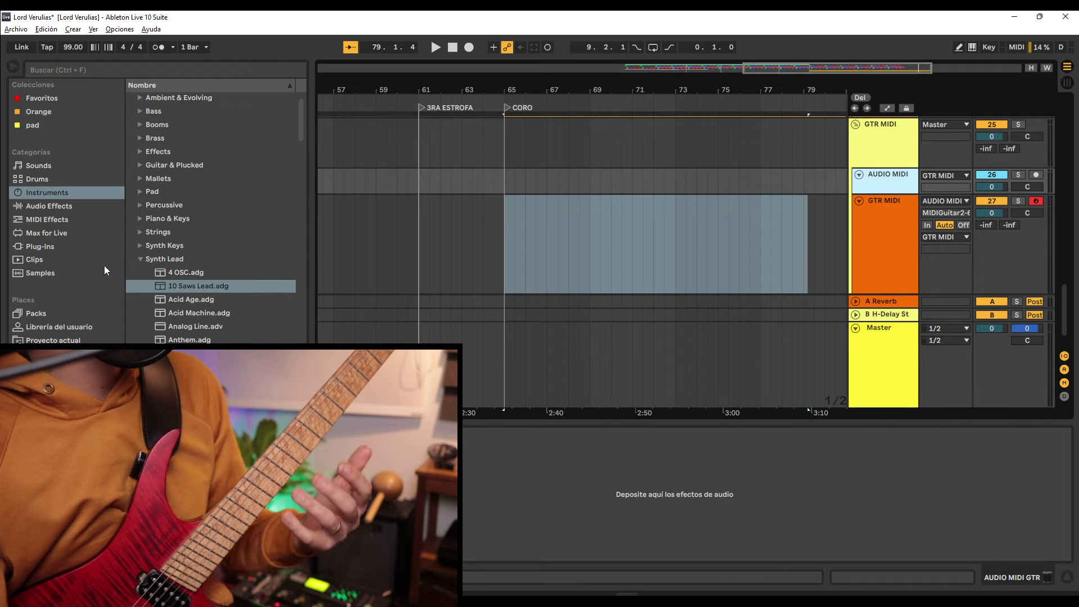
Load the AtmosPad preset from the pad collection onto the GTR MIDI track.
{"action": "scroll", "coordinate": [163, 271], "scroll_direction": "down", "scroll_amount": 2}
{"action": "scroll", "coordinate": [161, 265], "scroll_direction": "up", "scroll_amount": 2}
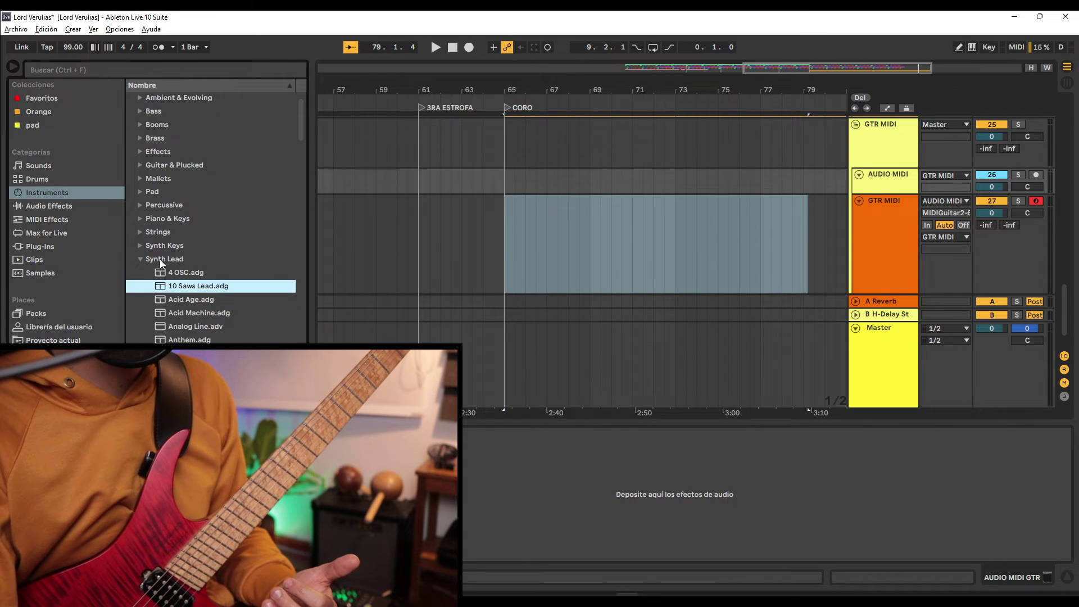
{"action": "left_click", "coordinate": [39, 125]}
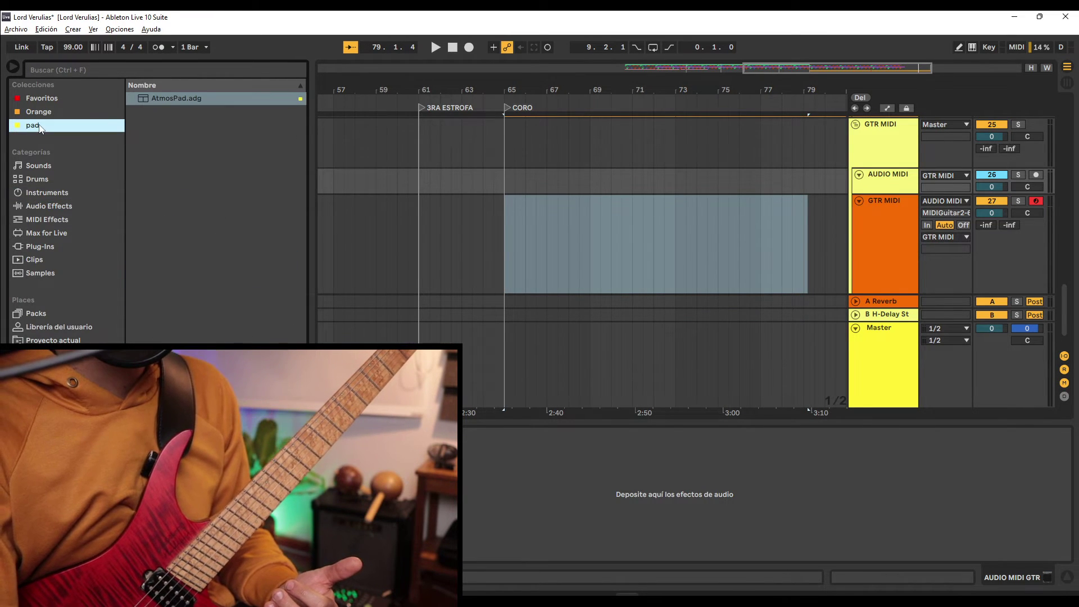
{"action": "left_click", "coordinate": [883, 227]}
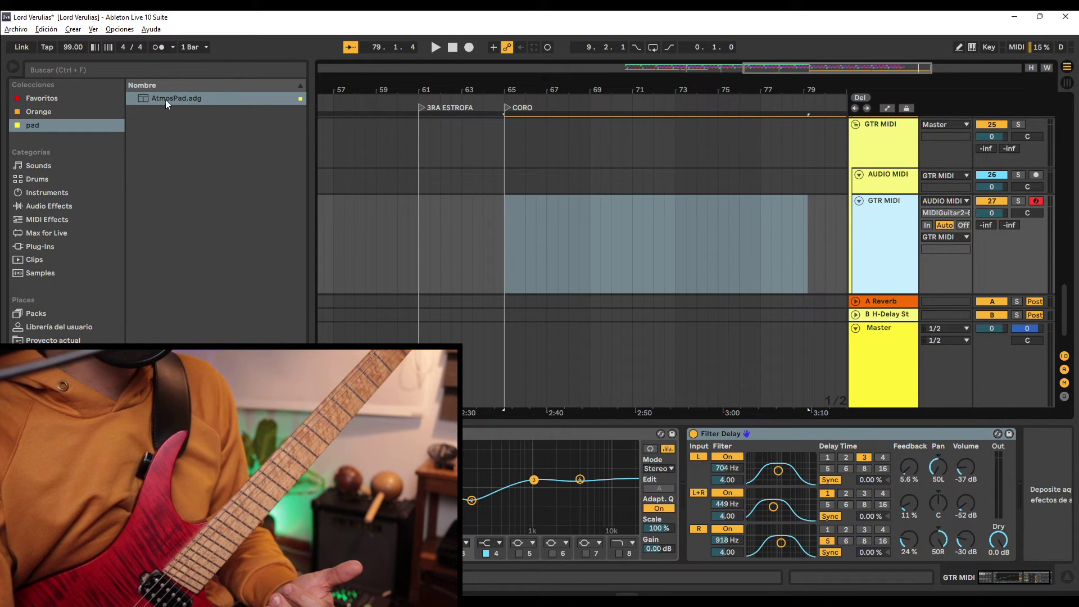
{"action": "left_click_drag", "start_coordinate": [175, 104], "coordinate": [266, 329]}
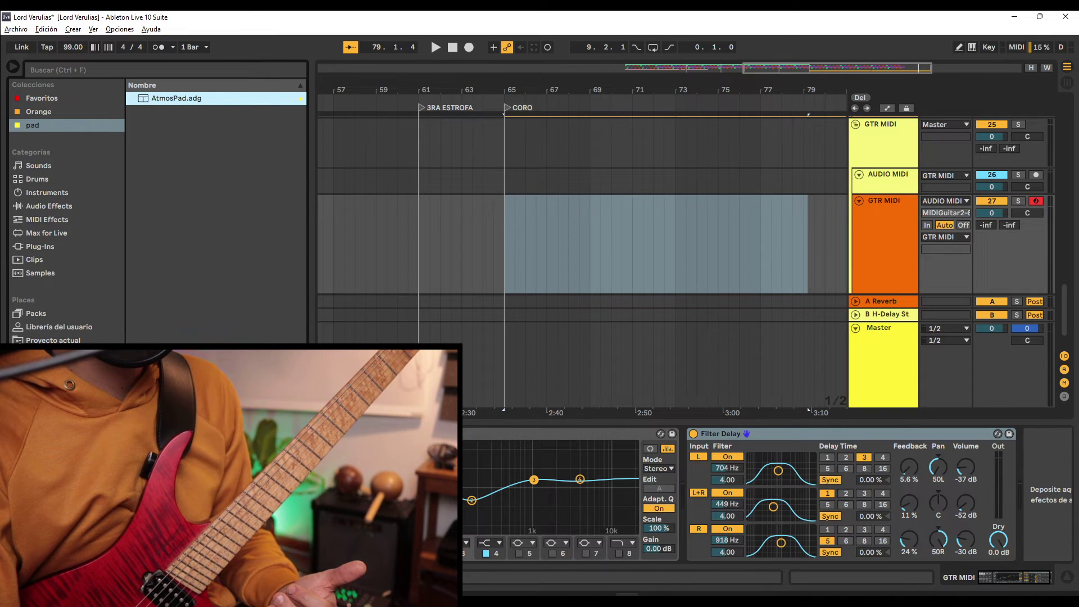
Open the MIDI Guitar 2 plug-in on the AUDIO MIDI track.
{"action": "left_click_drag", "start_coordinate": [926, 206], "coordinate": [878, 181]}
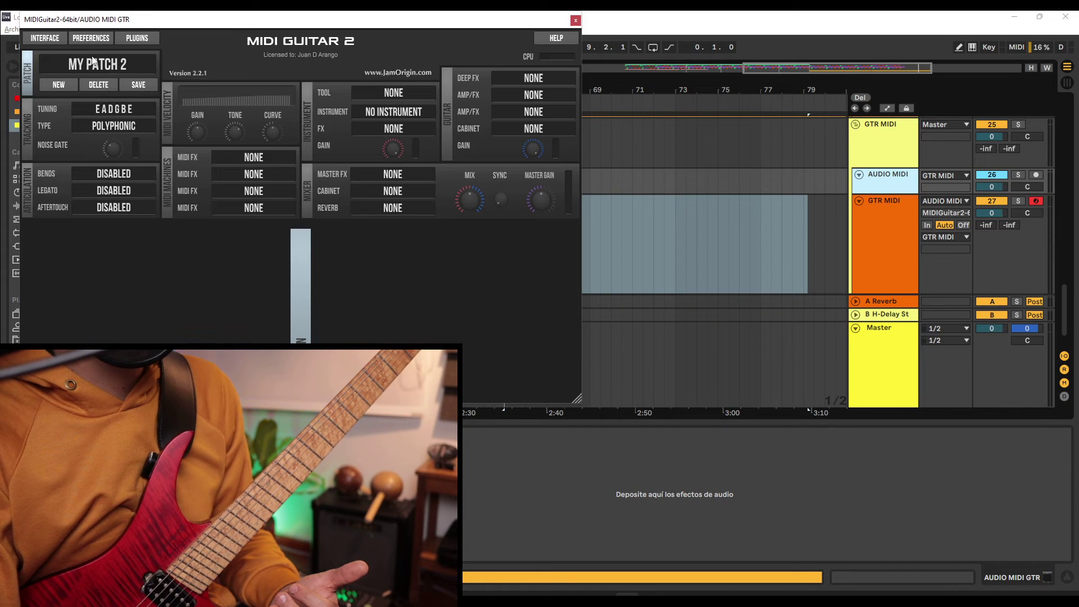